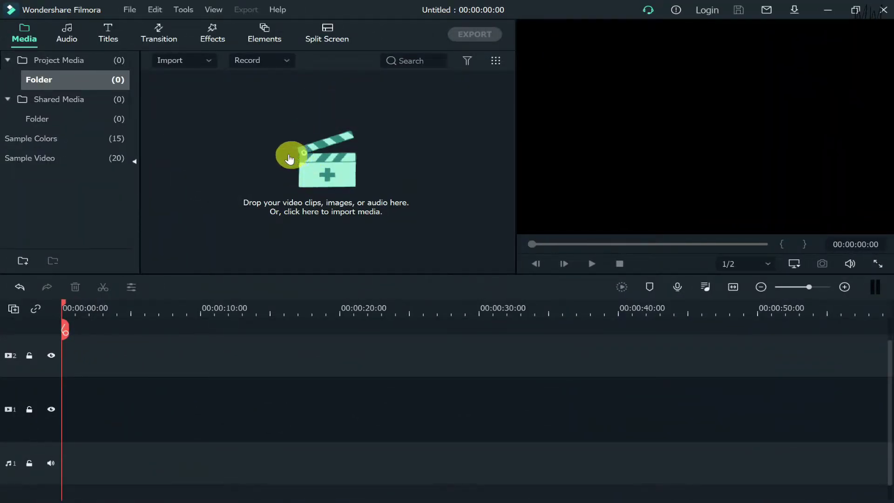
Step: Import the green-screen clip pexels-wolfgang-langer-5955361 into Project Media
{"action": "left_click", "coordinate": [255, 156]}
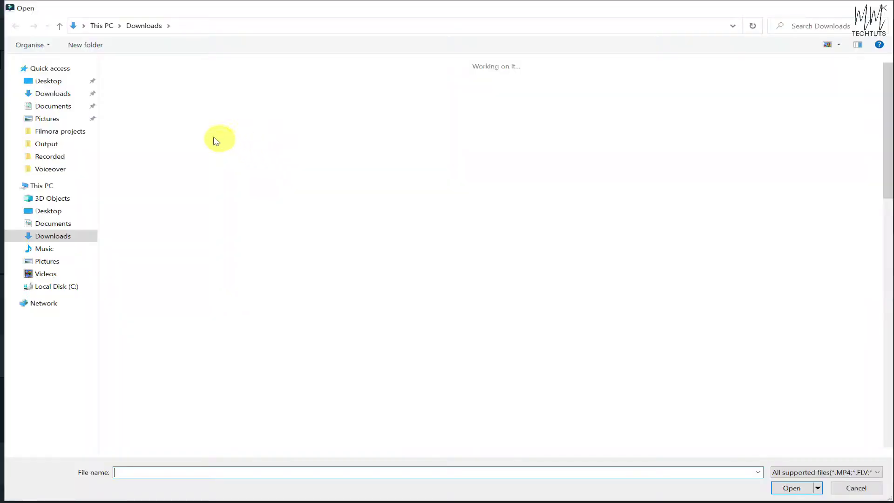
{"action": "key", "text": "Escape"}
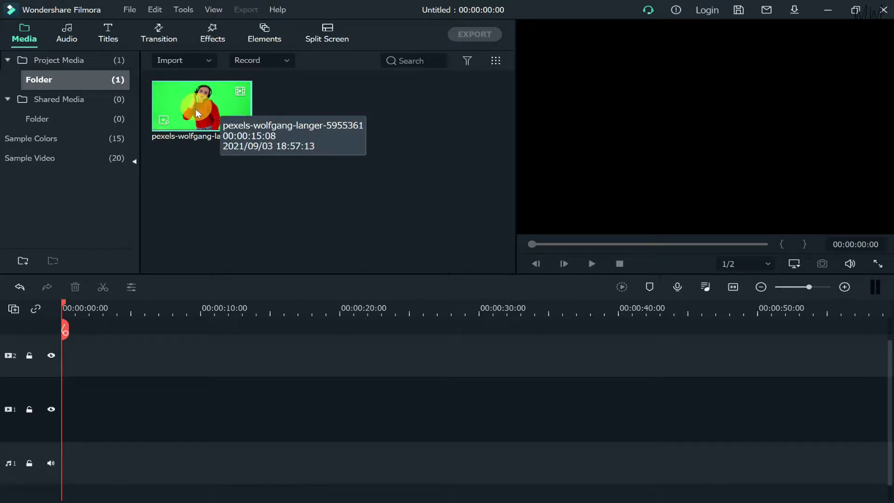
Step: Place the dancer clip on tracks 1 and 2, with the project set to 1920x1080 25fps
{"action": "left_click_drag", "start_coordinate": [195, 111], "coordinate": [38, 436]}
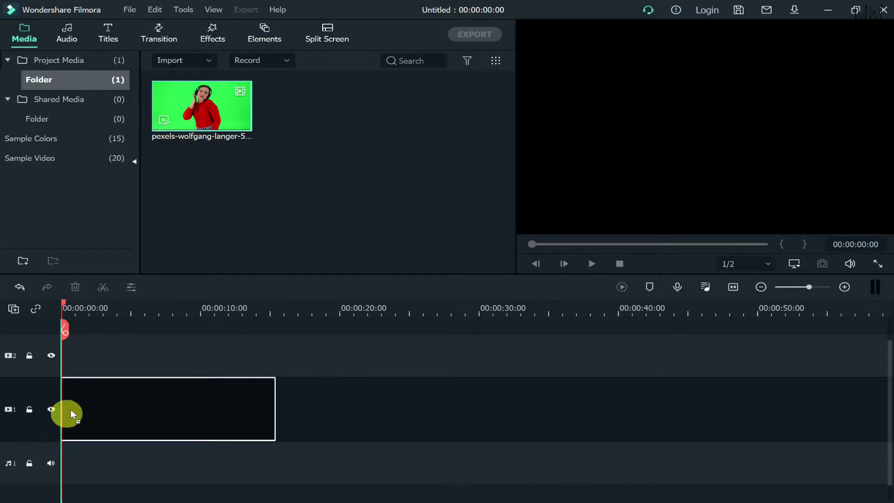
{"action": "left_click_drag", "start_coordinate": [71, 410], "coordinate": [71, 410]}
{"action": "left_click", "coordinate": [521, 278]}
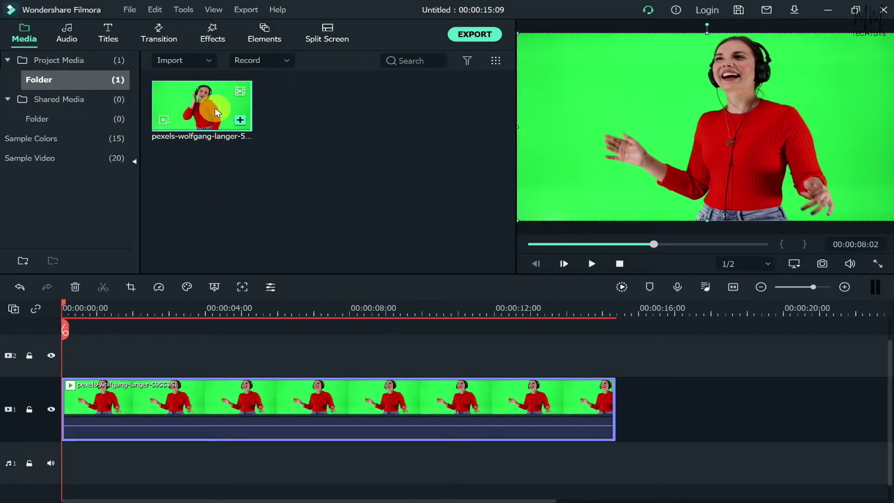
{"action": "left_click_drag", "start_coordinate": [214, 108], "coordinate": [36, 369]}
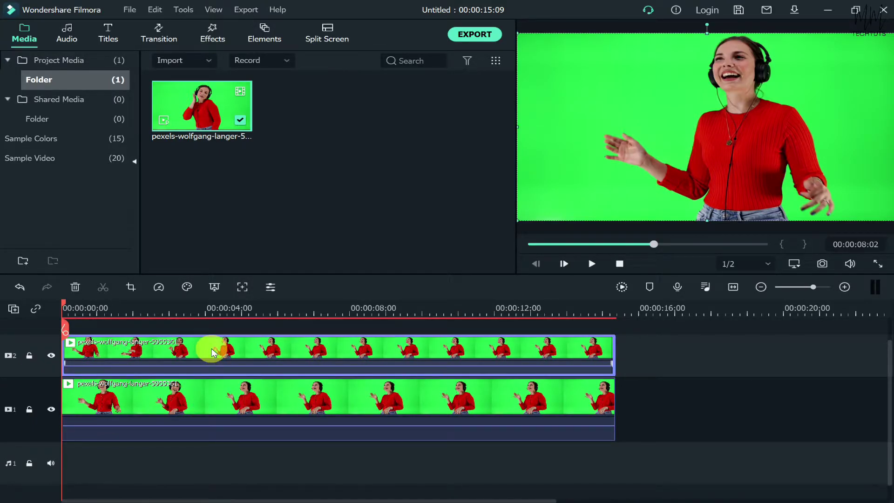
Step: Set the track 2 clip's Compositing blending mode to Difference, turning the preview black
{"action": "double_click", "coordinate": [292, 351]}
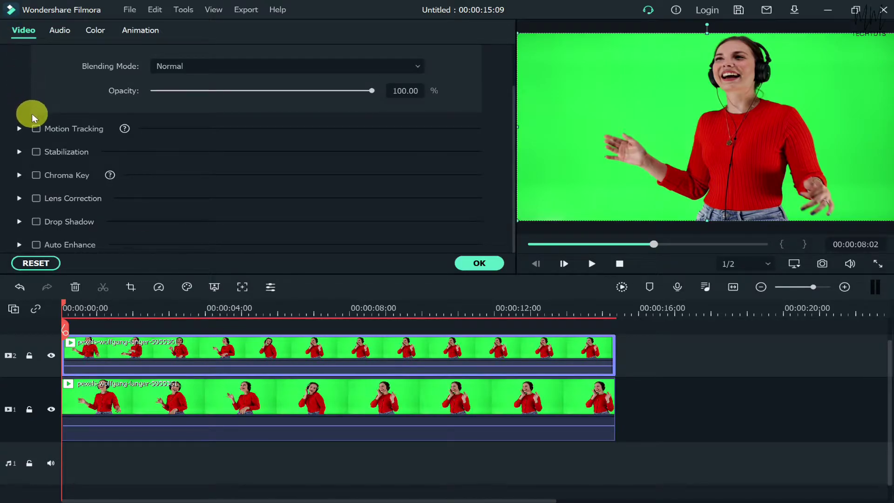
{"action": "scroll", "coordinate": [72, 113], "scroll_direction": "up", "scroll_amount": 2}
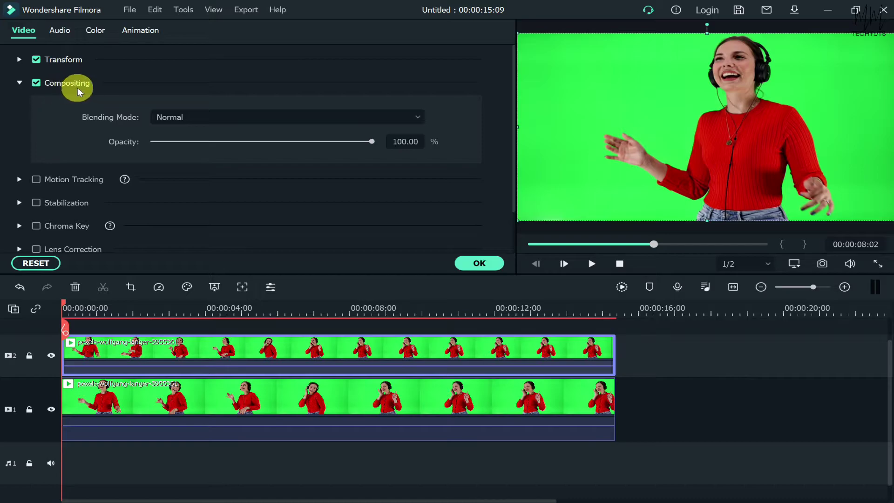
{"action": "left_click", "coordinate": [170, 117]}
{"action": "scroll", "coordinate": [185, 213], "scroll_direction": "down", "scroll_amount": 5}
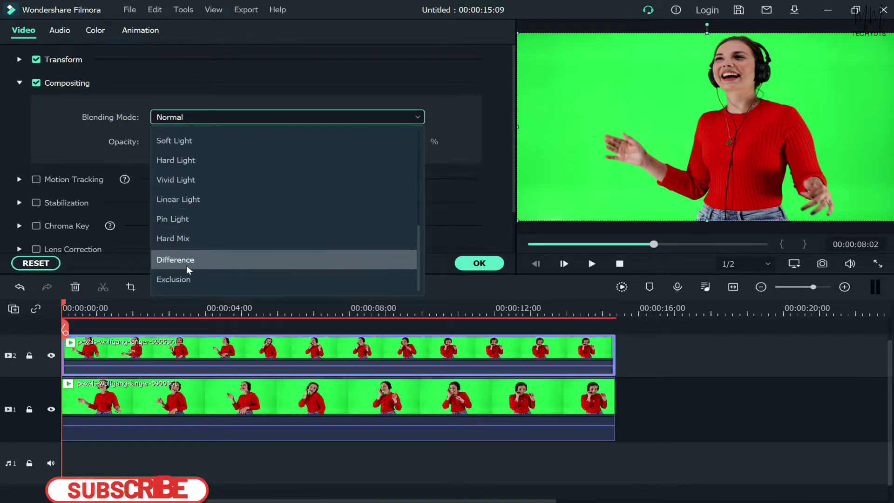
{"action": "left_click", "coordinate": [192, 263]}
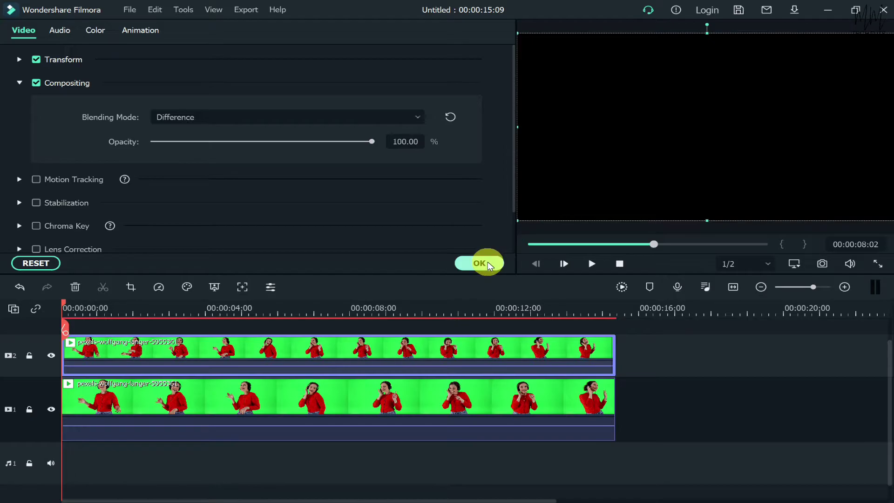
{"action": "scroll", "coordinate": [25, 191], "scroll_direction": "down", "scroll_amount": 2}
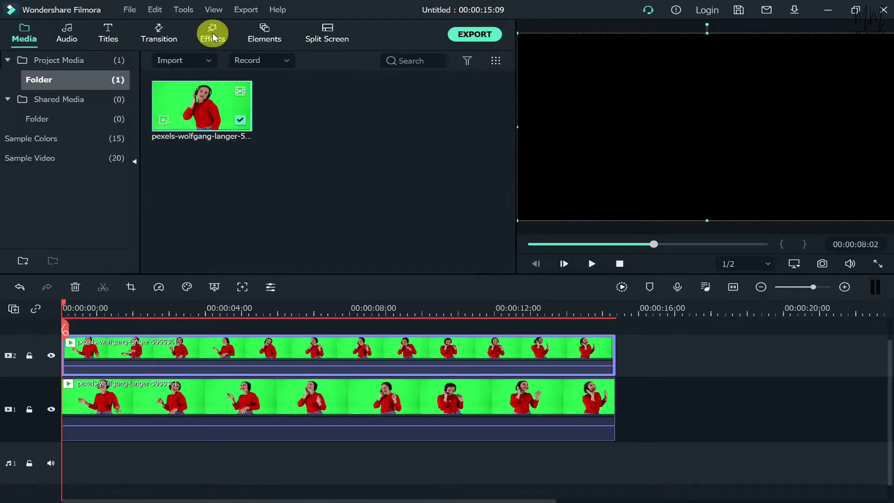
Step: Search effects for 'pixe' and apply Pixelated Edges to the track 2 dancer clip
{"action": "left_click", "coordinate": [212, 33]}
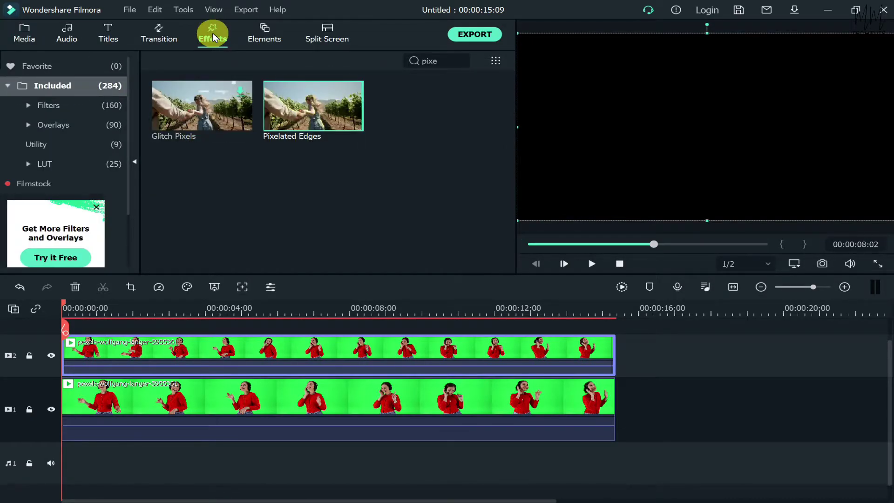
{"action": "left_click", "coordinate": [438, 61]}
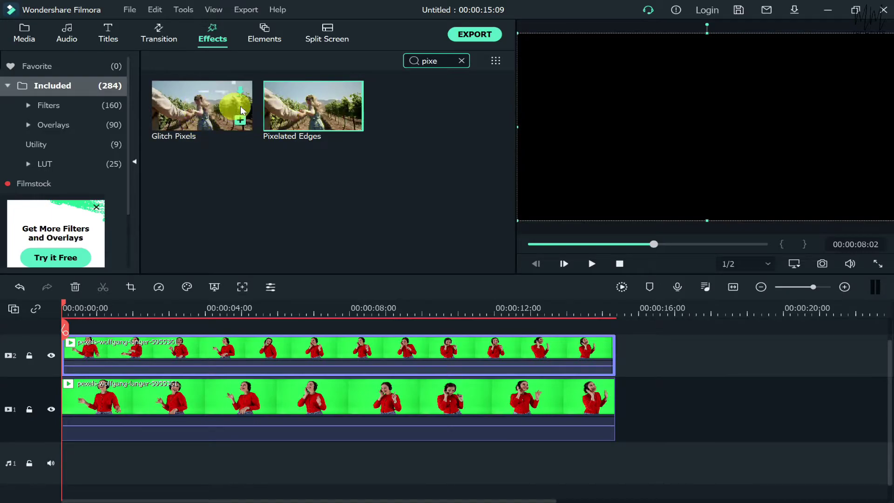
{"action": "left_click", "coordinate": [321, 109]}
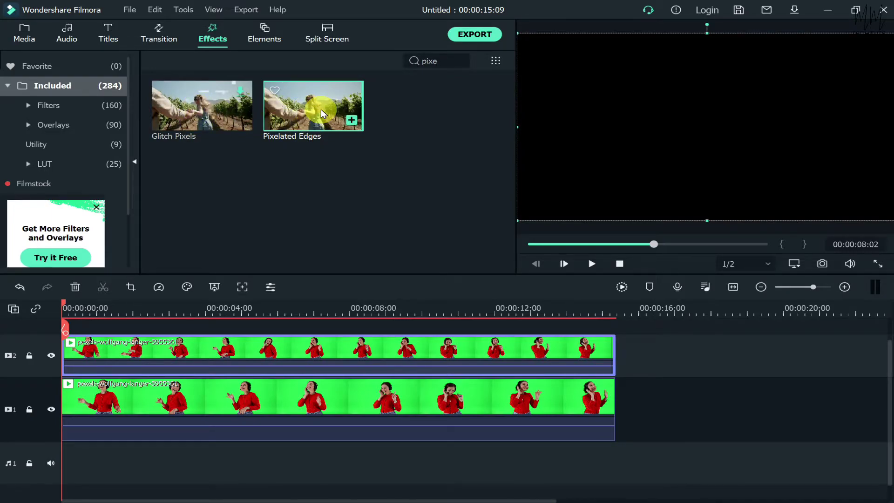
{"action": "left_click_drag", "start_coordinate": [320, 109], "coordinate": [261, 359]}
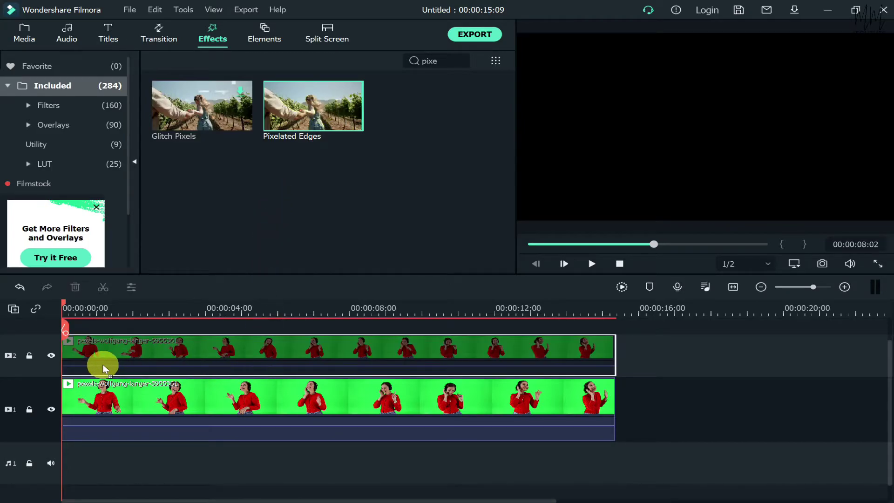
{"action": "left_click_drag", "start_coordinate": [103, 364], "coordinate": [150, 356]}
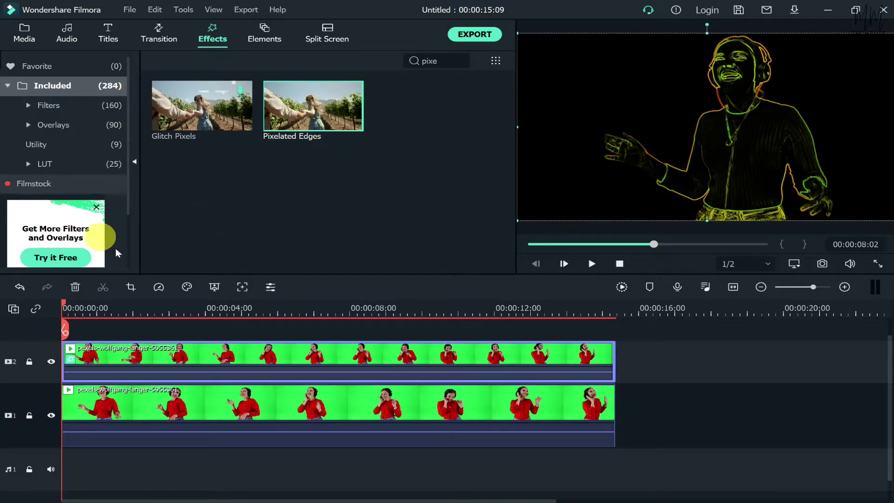
{"action": "double_click", "coordinate": [235, 355]}
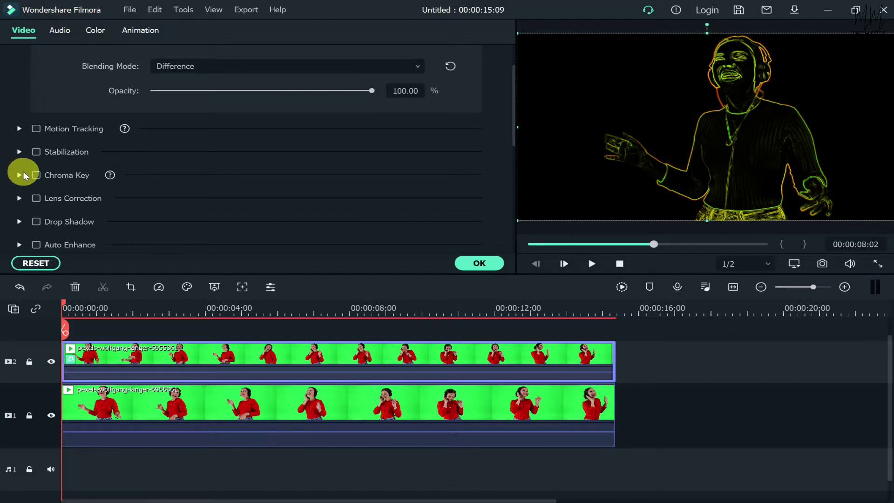
{"action": "scroll", "coordinate": [23, 171], "scroll_direction": "down", "scroll_amount": 5}
{"action": "scroll", "coordinate": [23, 172], "scroll_direction": "up", "scroll_amount": 4}
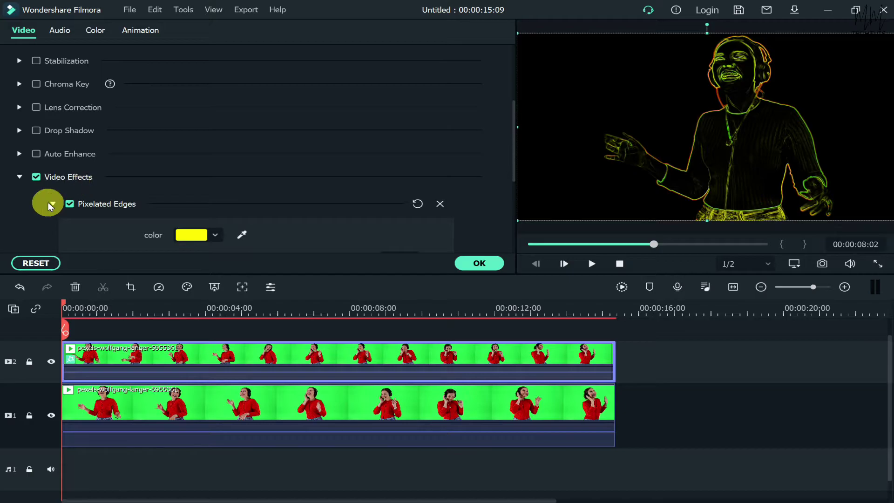
{"action": "scroll", "coordinate": [92, 133], "scroll_direction": "down", "scroll_amount": 2}
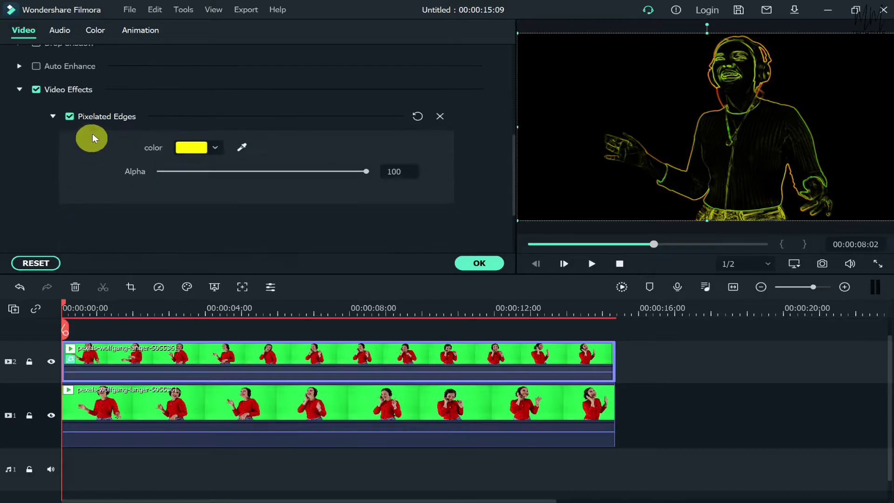
{"action": "left_click", "coordinate": [214, 147]}
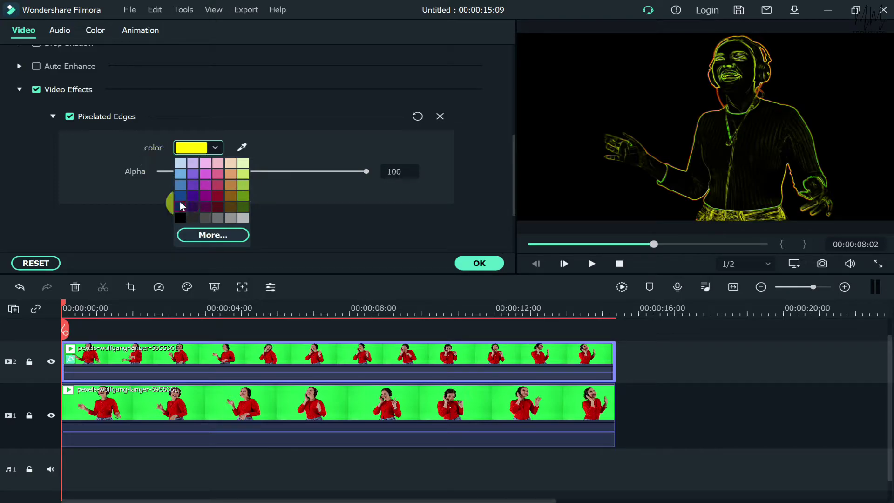
{"action": "left_click", "coordinate": [119, 181]}
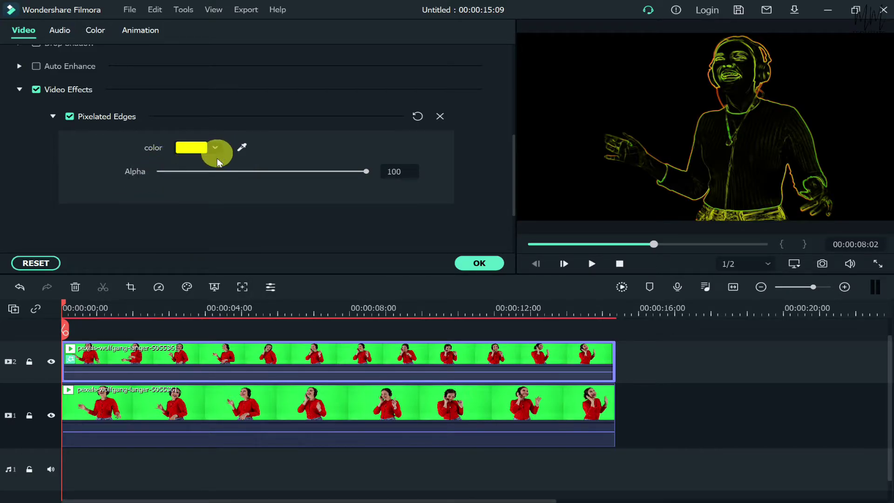
{"action": "left_click", "coordinate": [480, 262]}
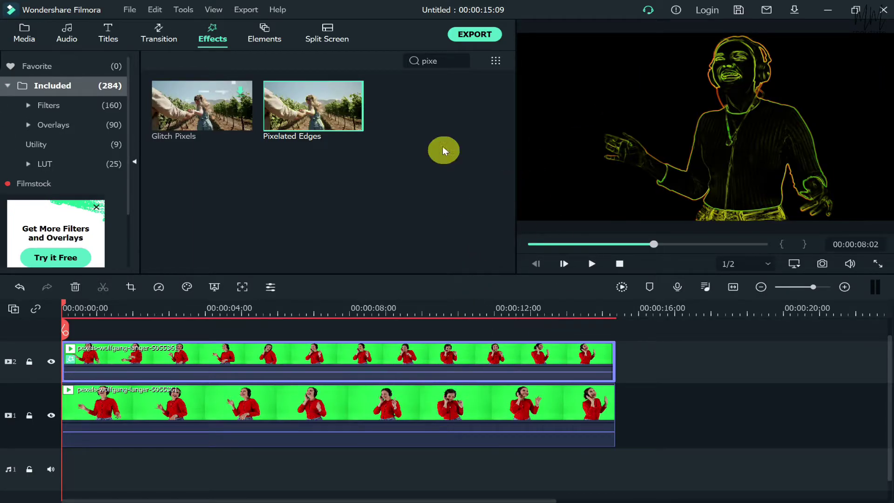
Step: Check the export settings without exporting, then return the playhead to the start
{"action": "left_click", "coordinate": [480, 34]}
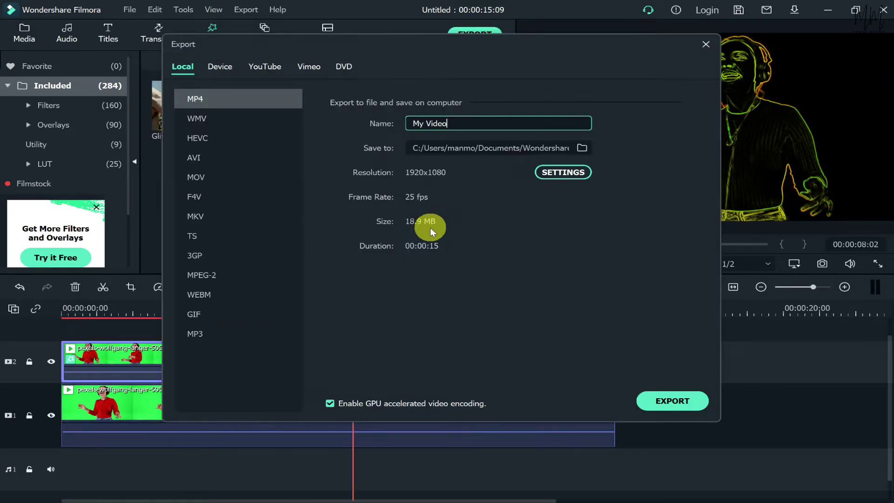
{"action": "key", "text": "Escape"}
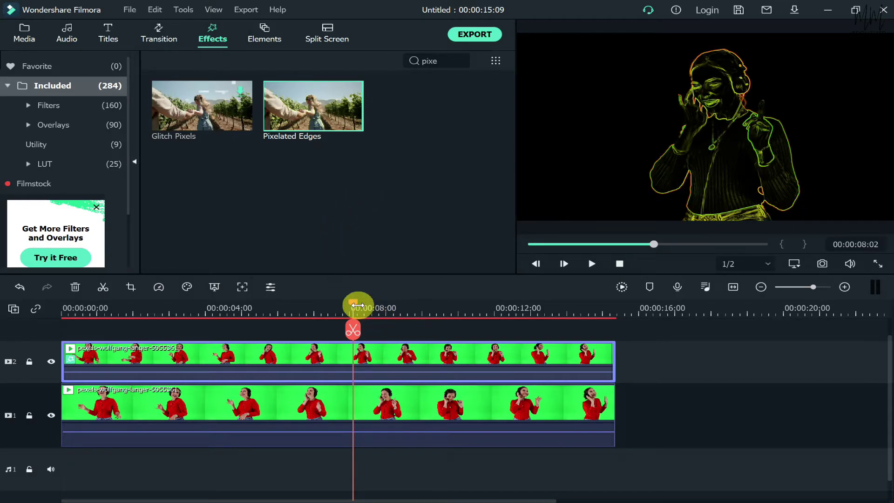
{"action": "left_click_drag", "start_coordinate": [353, 305], "coordinate": [236, 305]}
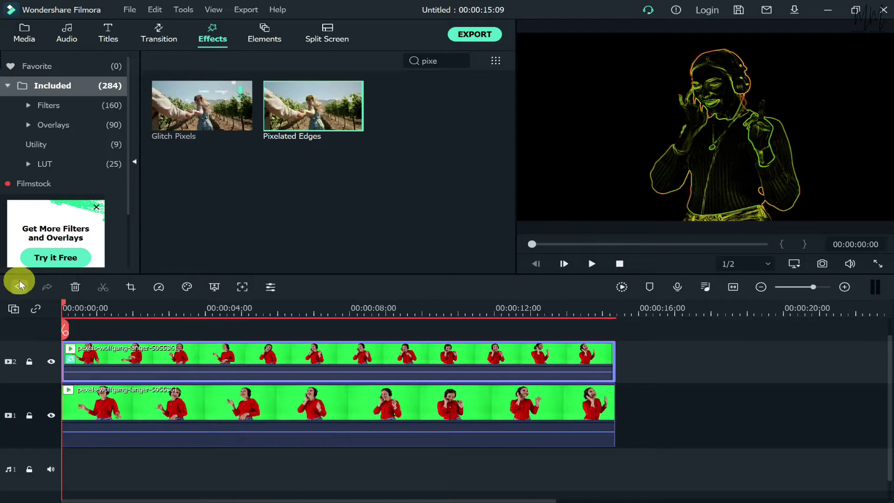
{"action": "left_click", "coordinate": [64, 312]}
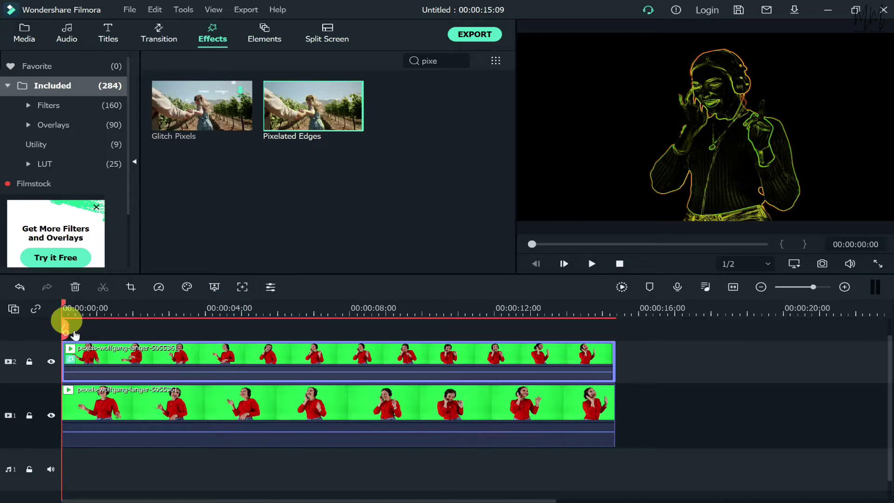
Step: Change the upper clip's Pixelated Edges outline colour to dark purple
{"action": "double_click", "coordinate": [188, 361]}
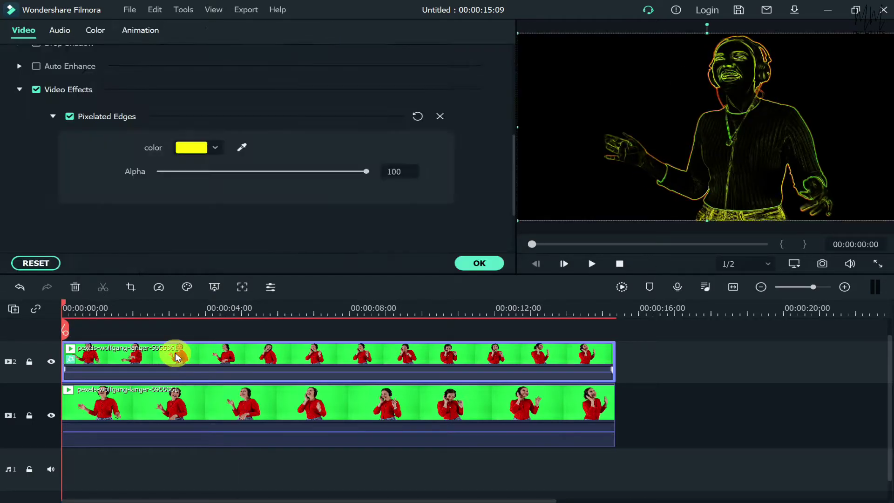
{"action": "left_click", "coordinate": [208, 148]}
{"action": "left_click", "coordinate": [194, 205]}
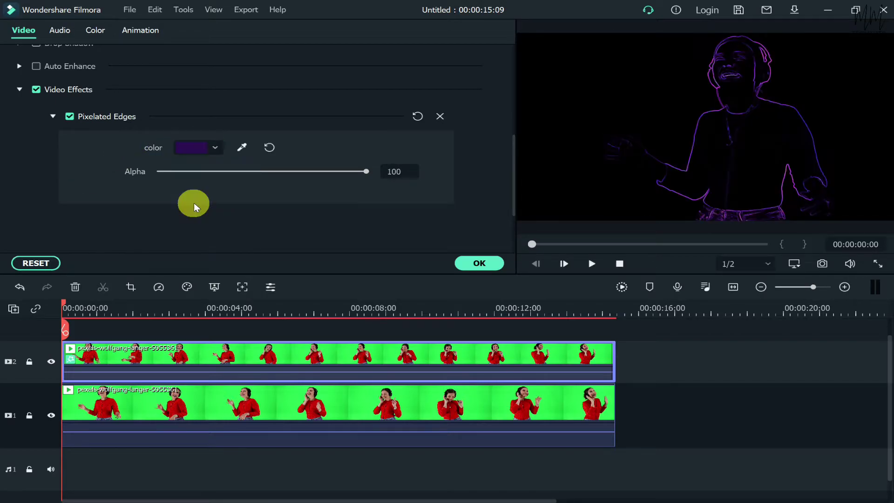
Step: Close the effect settings and briefly check the export settings without exporting
{"action": "left_click", "coordinate": [480, 263]}
{"action": "key", "text": "ctrl+e"}
{"action": "key", "text": "Escape"}
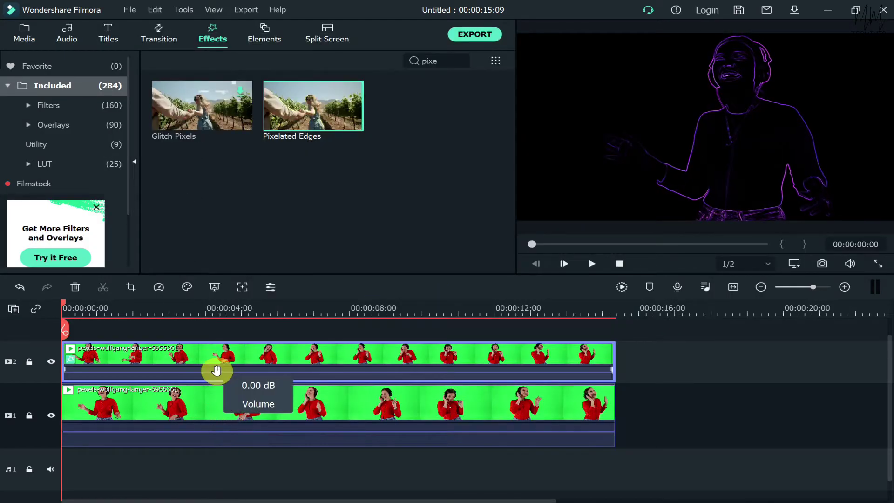
Step: Set the overlay clip's Pixelated Edges outline colour to grey and confirm
{"action": "double_click", "coordinate": [217, 371]}
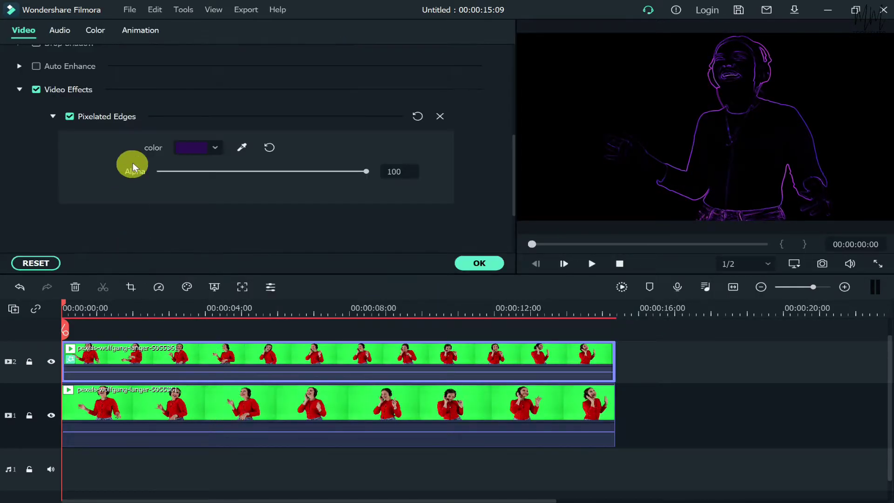
{"action": "left_click", "coordinate": [216, 148]}
{"action": "left_click", "coordinate": [217, 147]}
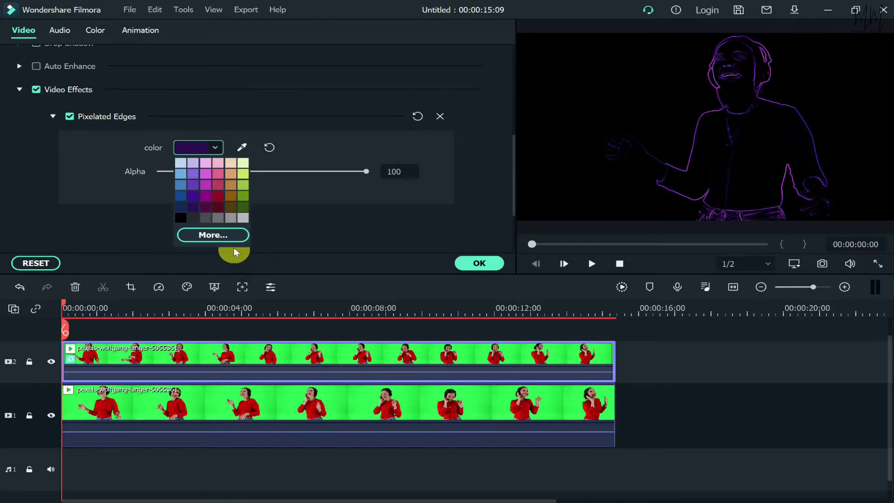
{"action": "left_click", "coordinate": [202, 218]}
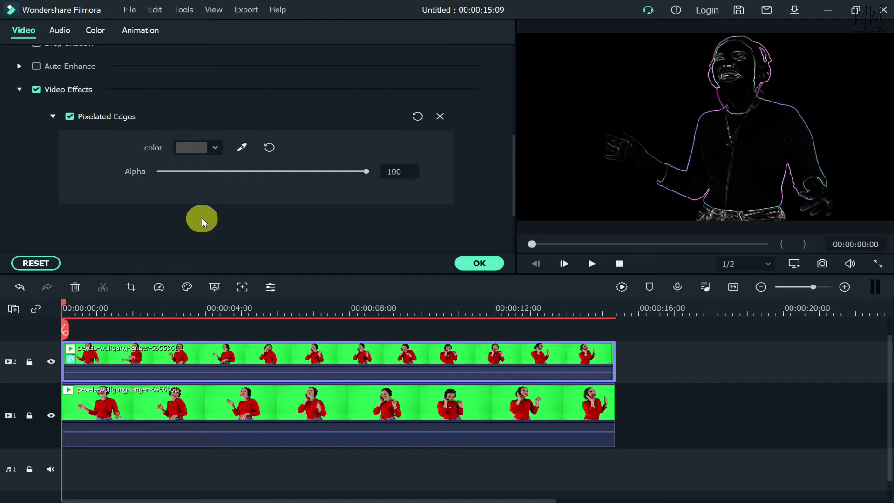
{"action": "left_click", "coordinate": [490, 264]}
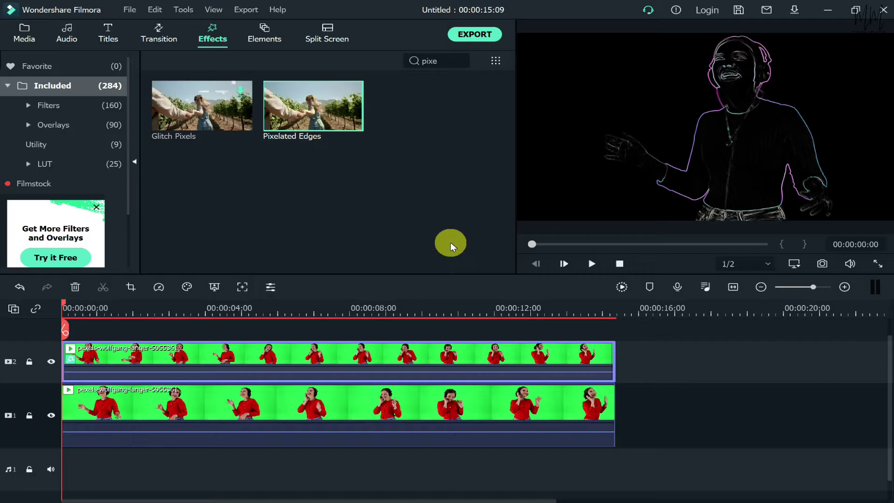
Step: Delete the Pixelated Edges overlay clip from track 2
{"action": "left_click", "coordinate": [334, 352]}
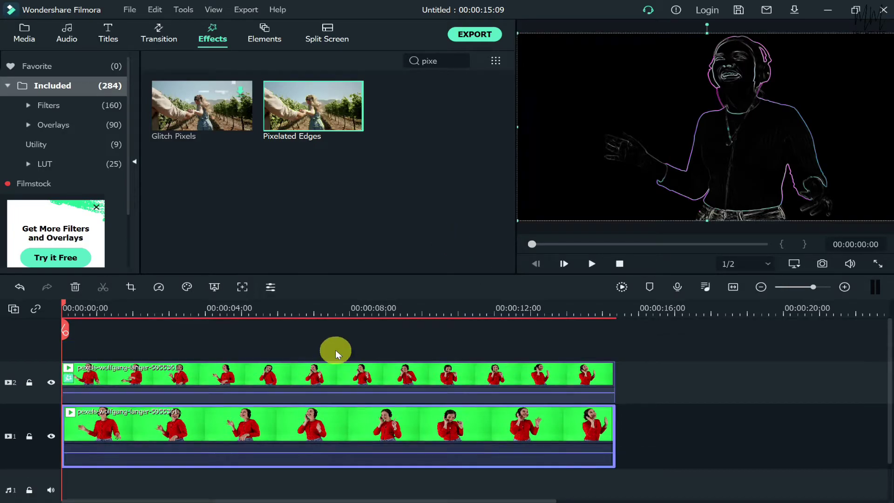
{"action": "left_click", "coordinate": [24, 33]}
{"action": "left_click", "coordinate": [405, 428]}
{"action": "left_click", "coordinate": [404, 380]}
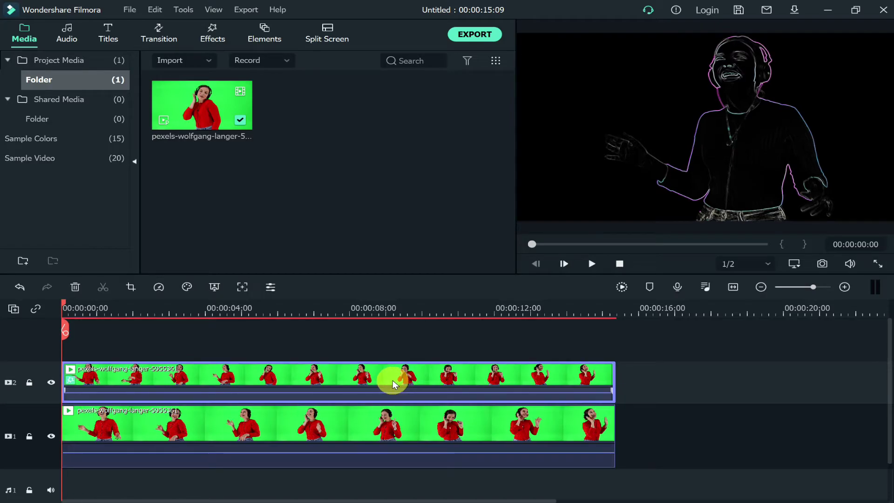
{"action": "key", "text": "Delete"}
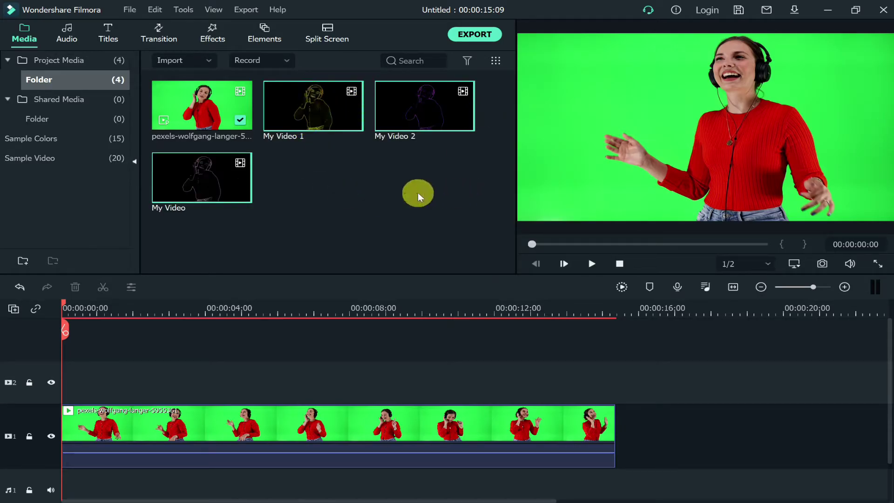
Step: Add My Video, My Video 2 and My Video 1 onto tracks 2, 3 and 4
{"action": "left_click", "coordinate": [344, 185]}
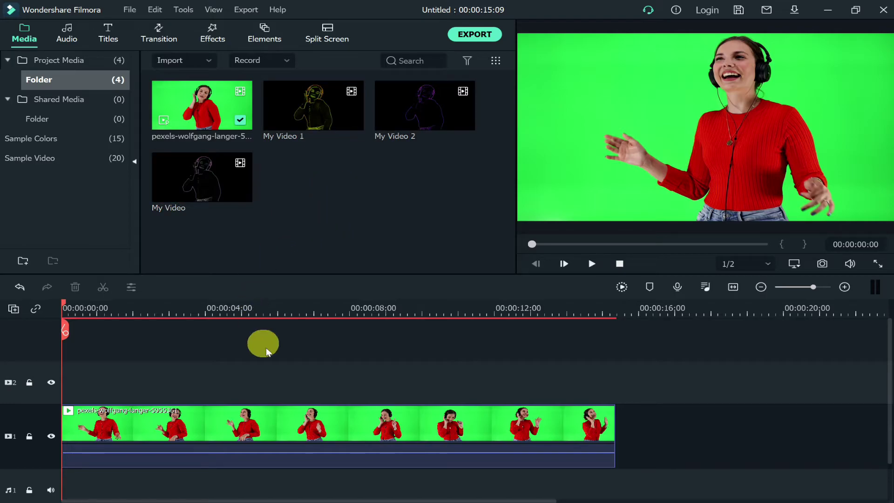
{"action": "left_click_drag", "start_coordinate": [177, 170], "coordinate": [29, 400]}
{"action": "left_click_drag", "start_coordinate": [433, 117], "coordinate": [13, 337]}
{"action": "left_click_drag", "start_coordinate": [352, 137], "coordinate": [15, 343]}
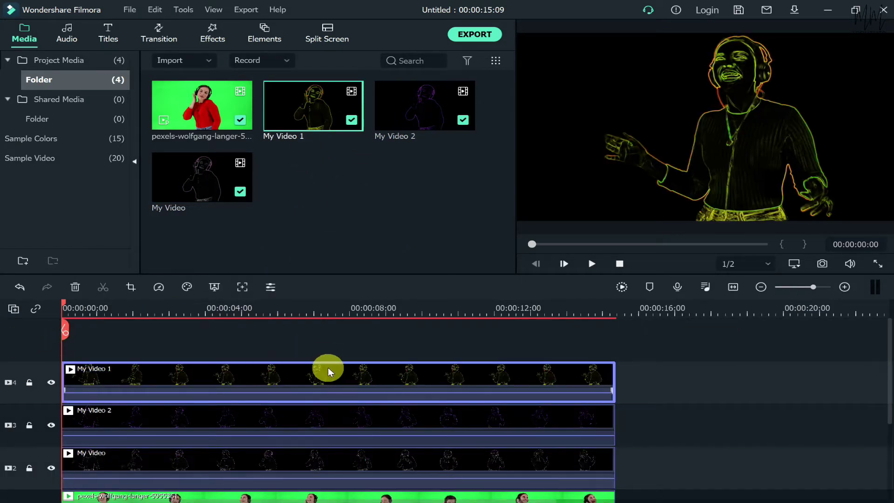
{"action": "scroll", "coordinate": [267, 402], "scroll_direction": "down", "scroll_amount": 1}
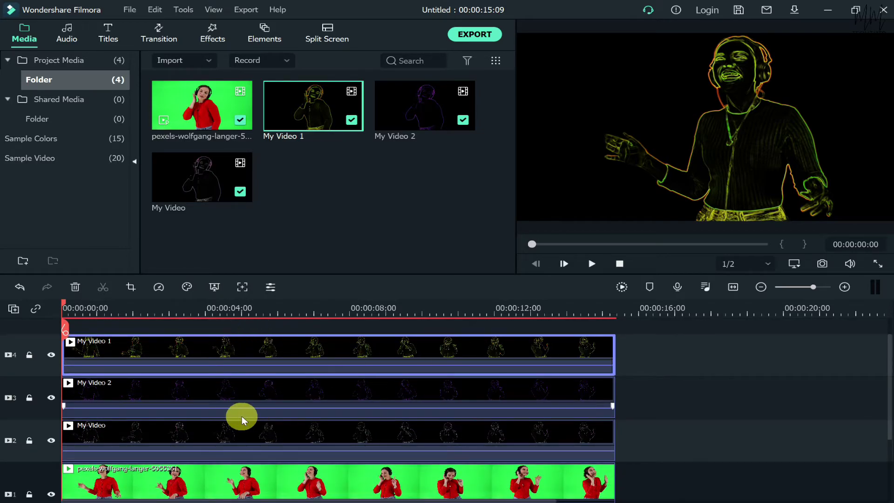
Step: Offset My Video, My Video 2 and My Video 1 progressively later, extending the project to 00:00:16:22
{"action": "left_click", "coordinate": [675, 406]}
{"action": "scroll", "coordinate": [674, 406], "scroll_direction": "down", "scroll_amount": 1}
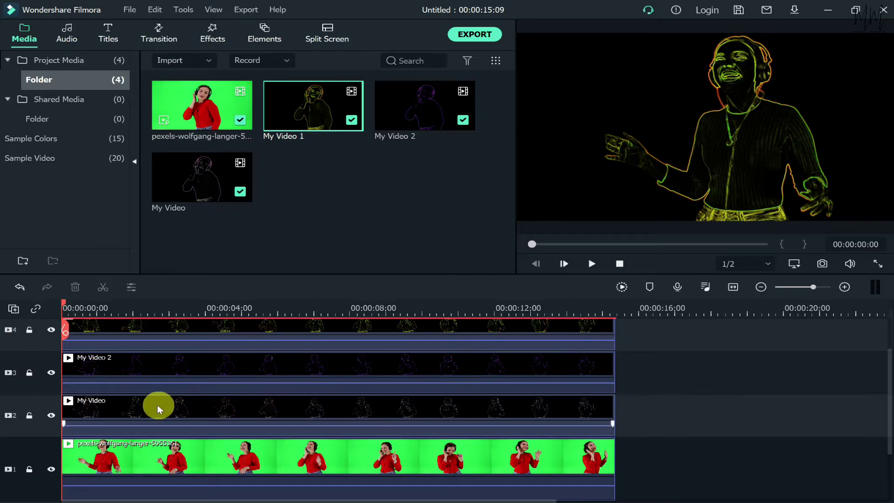
{"action": "mouse_move", "coordinate": [106, 410]}
{"action": "left_mouse_down"}
{"action": "mouse_move", "coordinate": [137, 410]}
{"action": "mouse_move", "coordinate": [122, 415]}
{"action": "left_mouse_up"}
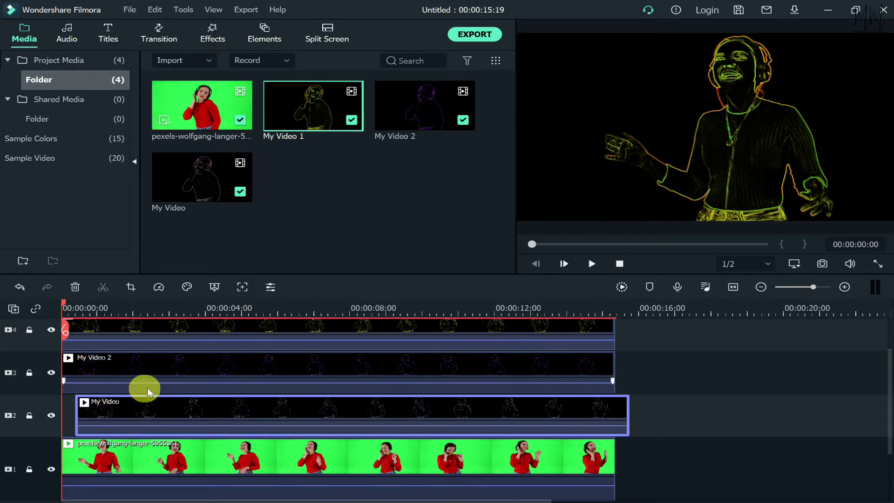
{"action": "scroll", "coordinate": [198, 368], "scroll_direction": "right", "scroll_amount": 1}
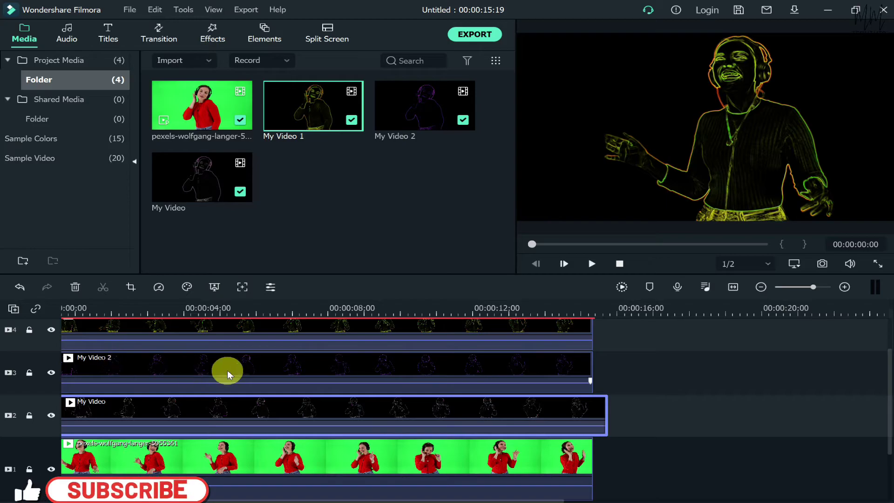
{"action": "left_click_drag", "start_coordinate": [463, 499], "coordinate": [413, 500]}
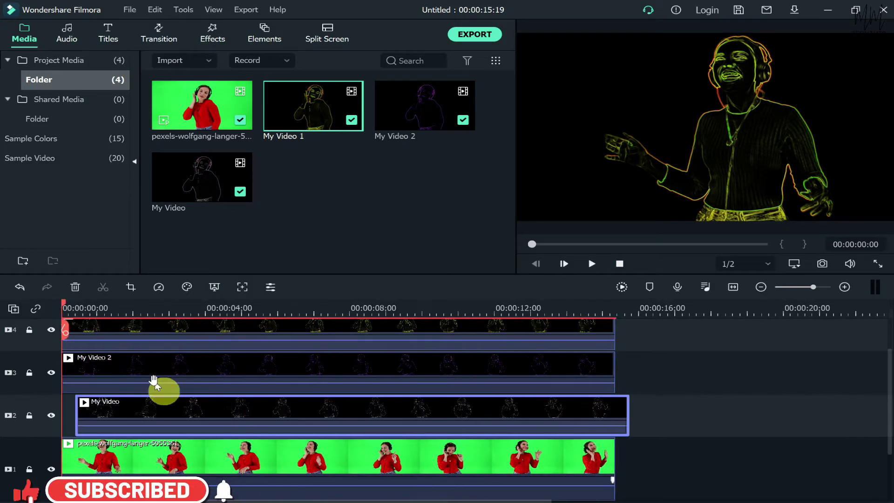
{"action": "left_click_drag", "start_coordinate": [116, 367], "coordinate": [149, 368]}
{"action": "left_click_drag", "start_coordinate": [133, 334], "coordinate": [186, 339]}
{"action": "left_click", "coordinate": [203, 415]}
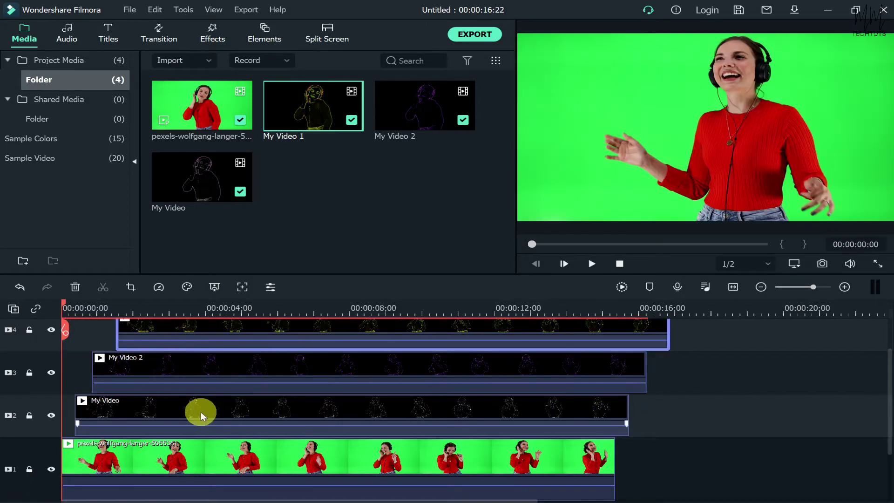
{"action": "scroll", "coordinate": [198, 414], "scroll_direction": "up", "scroll_amount": 1}
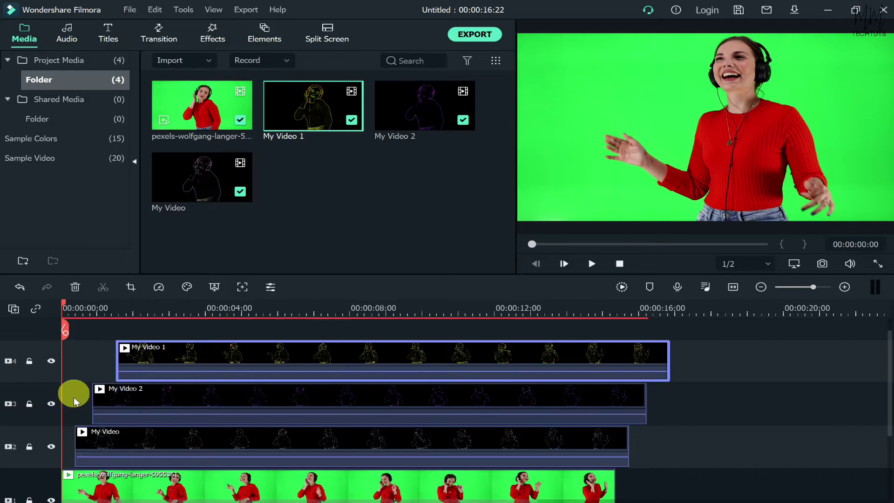
{"action": "scroll", "coordinate": [110, 419], "scroll_direction": "down", "scroll_amount": 1}
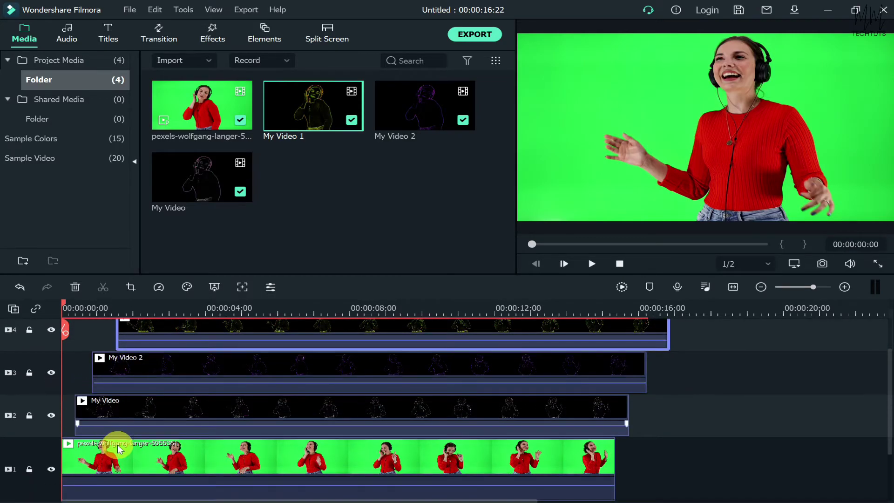
Step: Drag the green-screen dancer clip from track 1 up to a new track 5
{"action": "left_click_drag", "start_coordinate": [126, 458], "coordinate": [93, 350]}
{"action": "scroll", "coordinate": [240, 436], "scroll_direction": "down", "scroll_amount": 2}
{"action": "scroll", "coordinate": [239, 435], "scroll_direction": "up", "scroll_amount": 2}
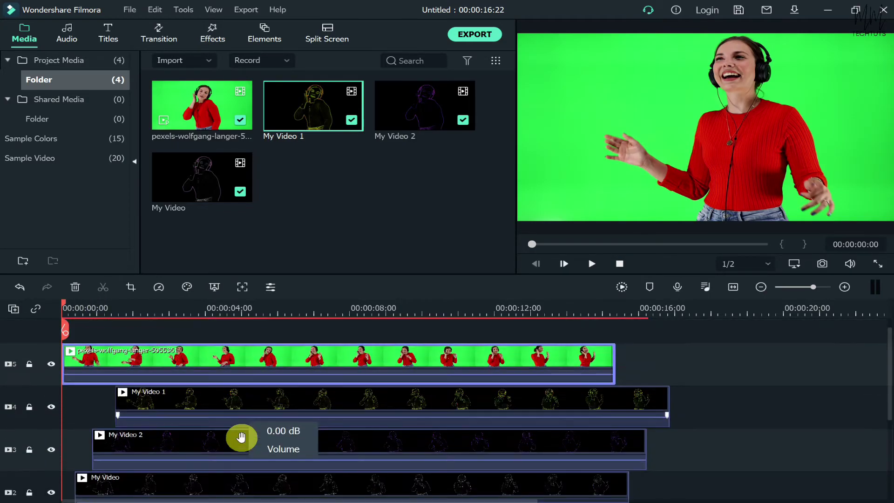
{"action": "scroll", "coordinate": [241, 437], "scroll_direction": "up", "scroll_amount": 1}
{"action": "scroll", "coordinate": [280, 435], "scroll_direction": "down", "scroll_amount": 2}
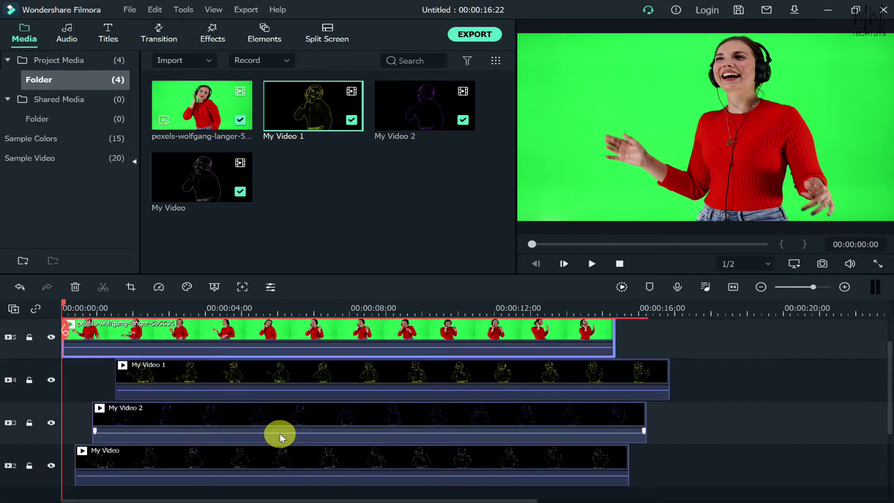
{"action": "scroll", "coordinate": [281, 434], "scroll_direction": "up", "scroll_amount": 3}
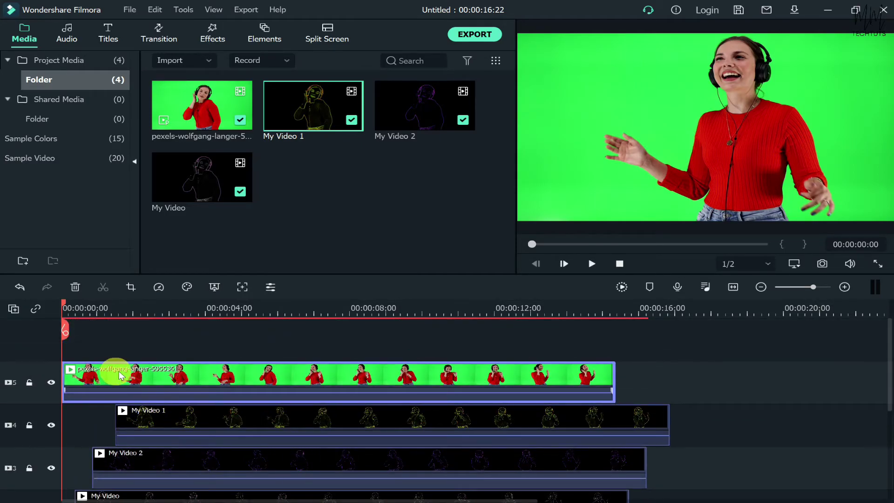
Step: Apply Chroma Key to the top dancer clip with Offset 37, leaving her on black
{"action": "double_click", "coordinate": [125, 378]}
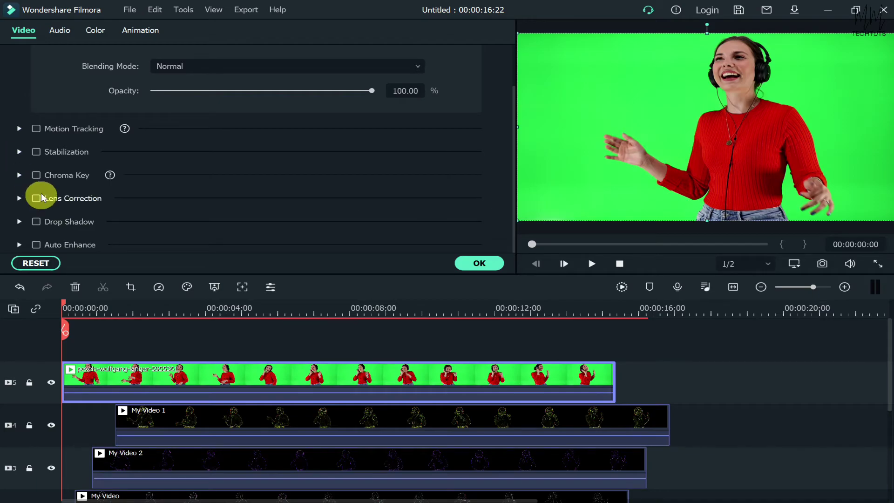
{"action": "left_click", "coordinate": [36, 175]}
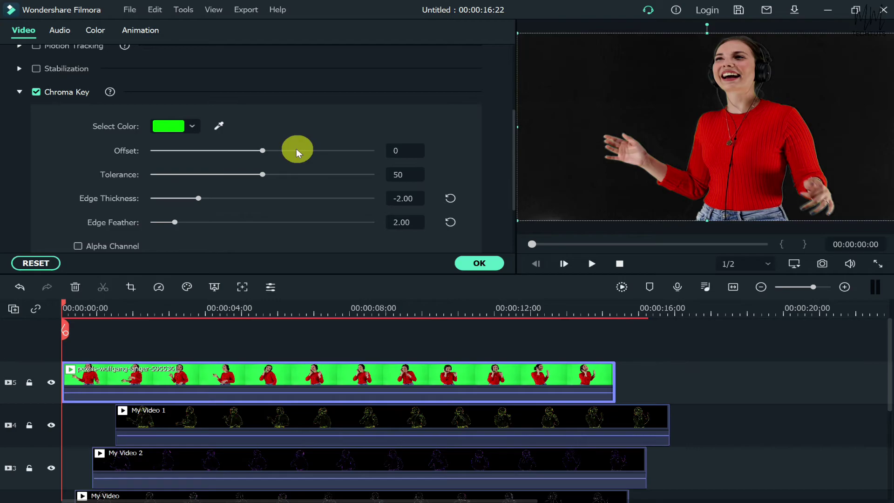
{"action": "mouse_move", "coordinate": [289, 149]}
{"action": "left_mouse_down"}
{"action": "mouse_move", "coordinate": [281, 149]}
{"action": "mouse_move", "coordinate": [301, 150]}
{"action": "left_mouse_up"}
{"action": "left_click", "coordinate": [488, 264]}
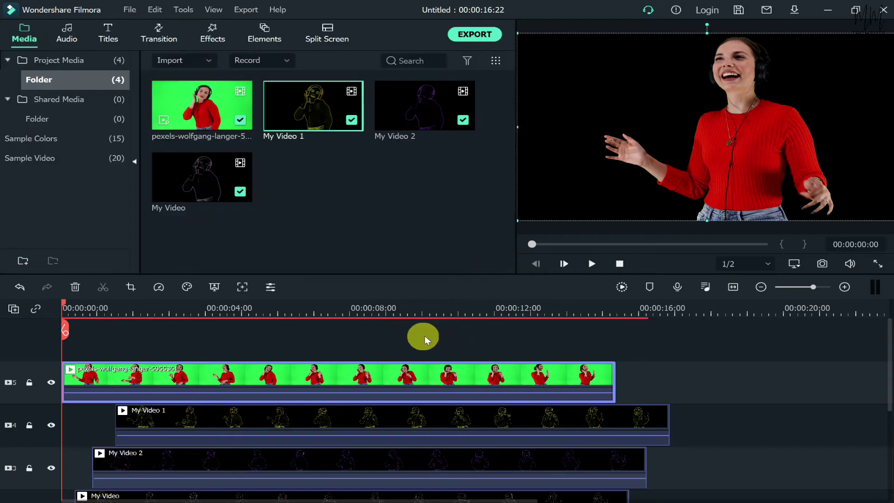
Step: Play the composite to check the dancer trailed by neon outline echoes, then stop playback
{"action": "left_click", "coordinate": [245, 340]}
{"action": "key", "text": "space"}
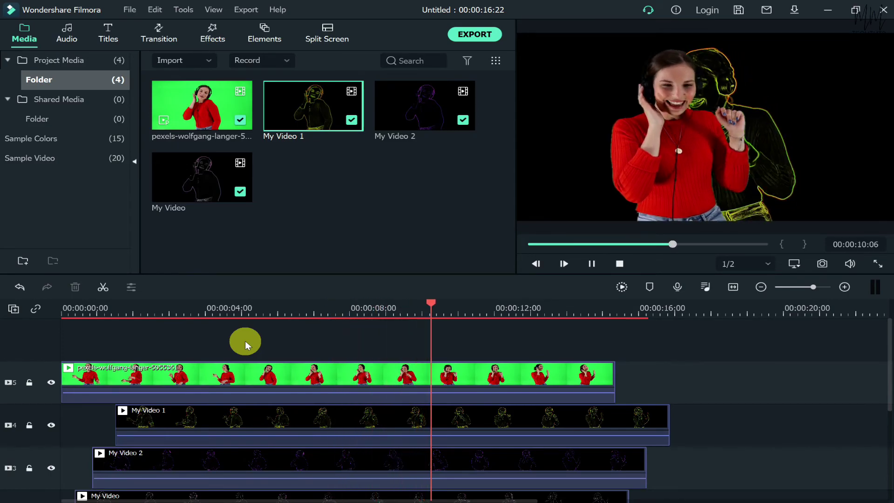
{"action": "key", "text": "space"}
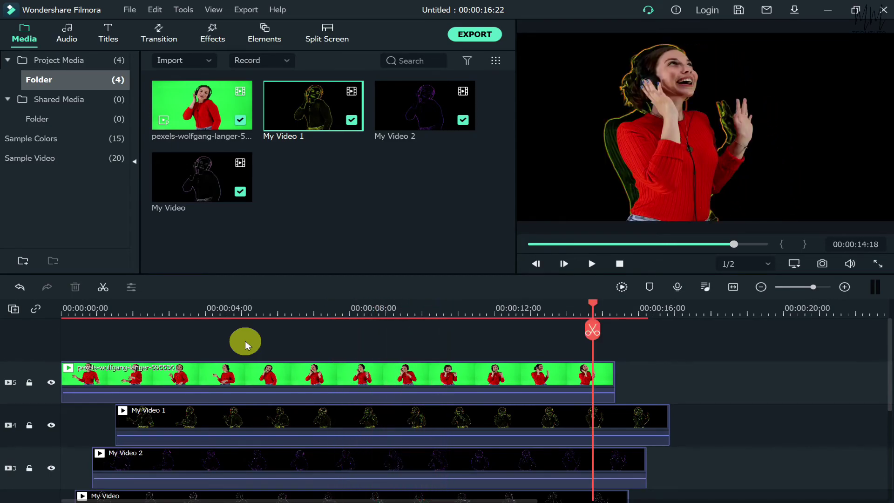